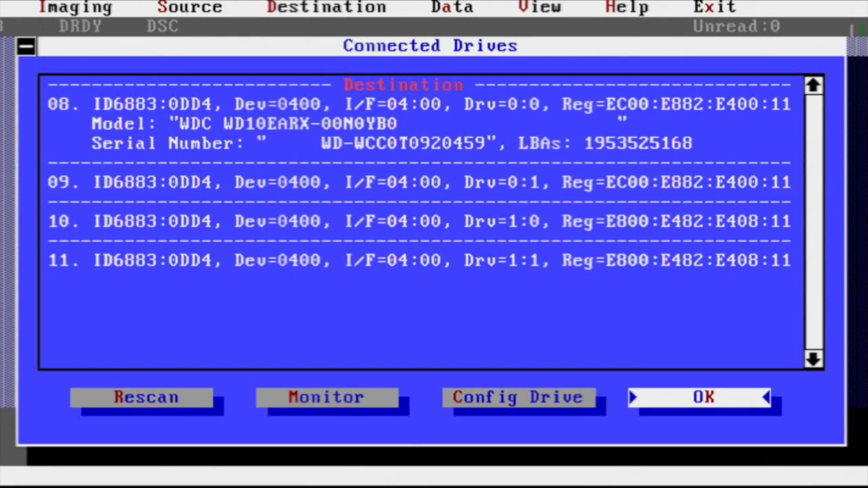
# - Move focus toward Rescan in the Connected Drives dialog
pyautogui.press('Left')
# - Rescan drives to detect the Hitachi as Source drive 09, then close Connected Drives with OK
pyautogui.press('Left')
pyautogui.press('Left')
pyautogui.press('Right')
pyautogui.press('Left')
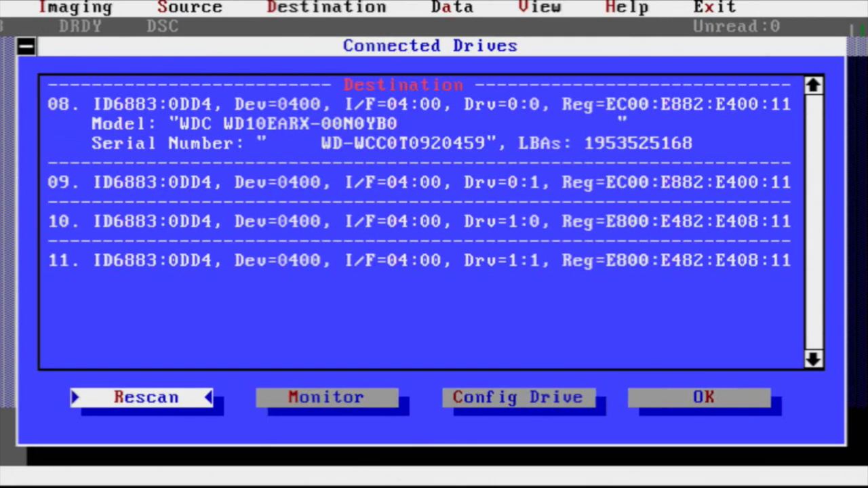
pyautogui.press('Return')
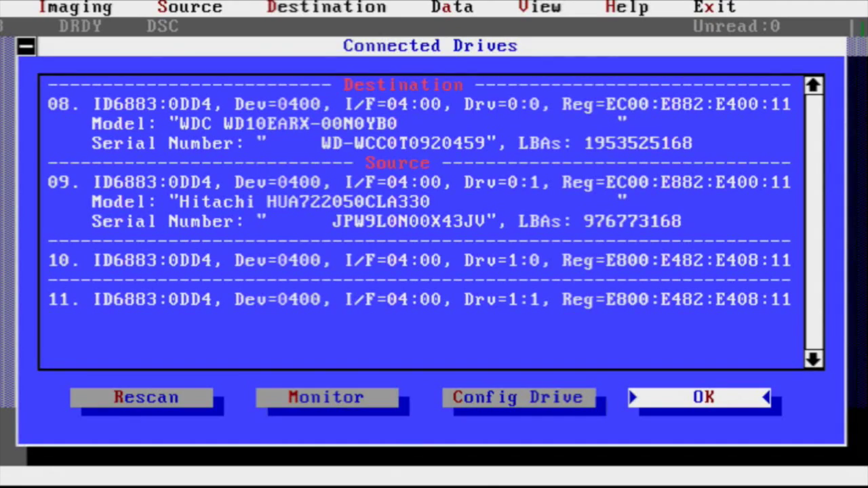
pyautogui.press('Return')
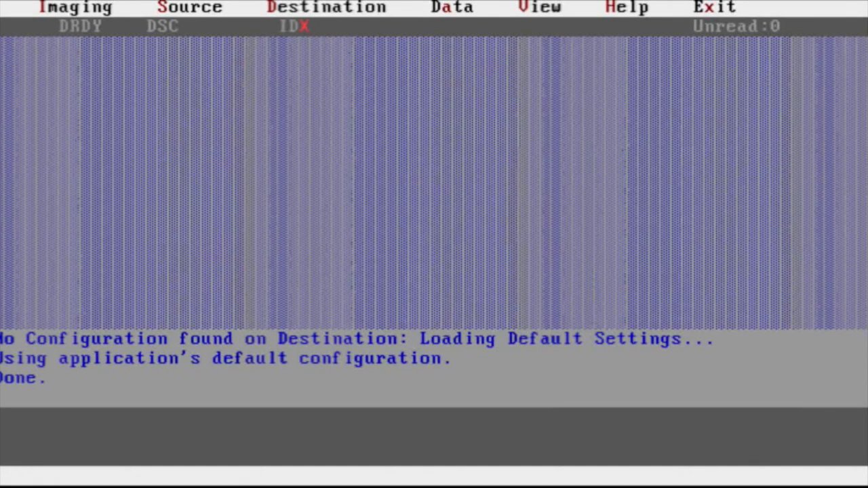
# - Start imaging from the Imaging menu with Restart Imaging from the beginning
pyautogui.hotkey('alt', 'i')
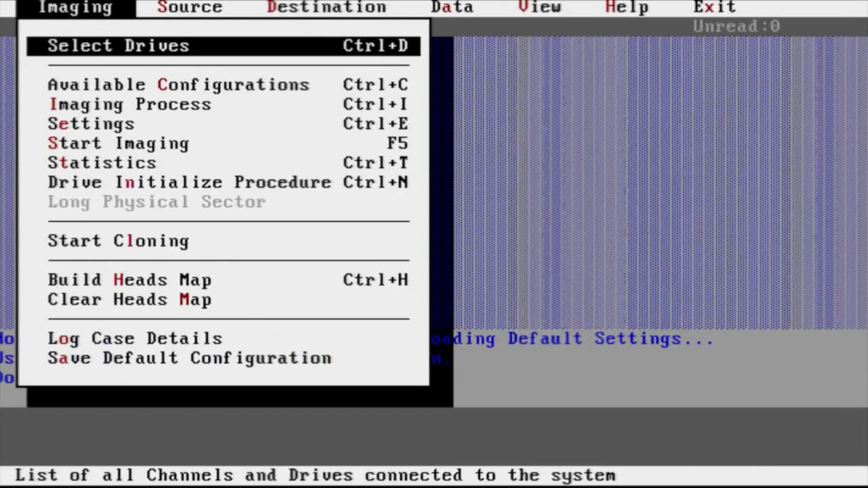
pyautogui.press('Down')
pyautogui.press('Down')
pyautogui.press('Down')
pyautogui.press('Down')
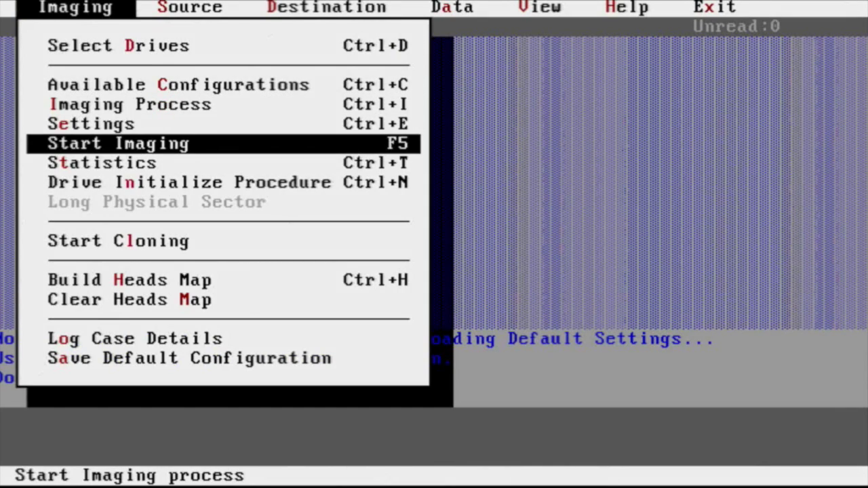
pyautogui.press('Return')
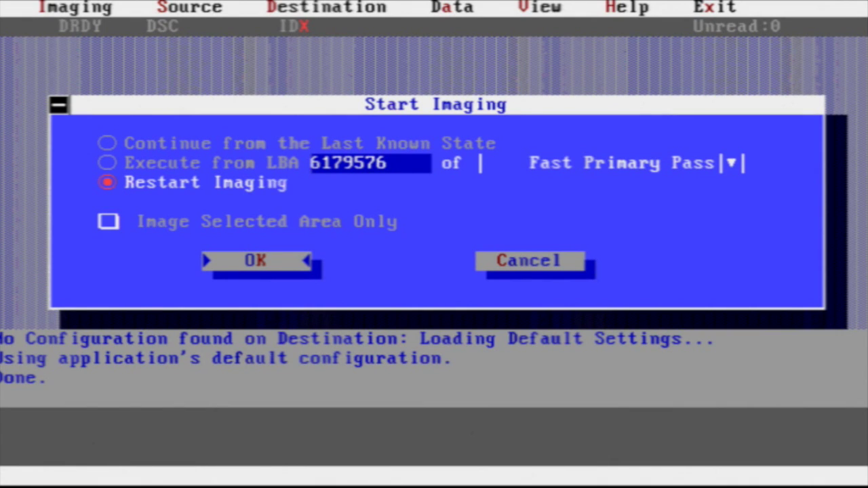
pyautogui.press('Return')
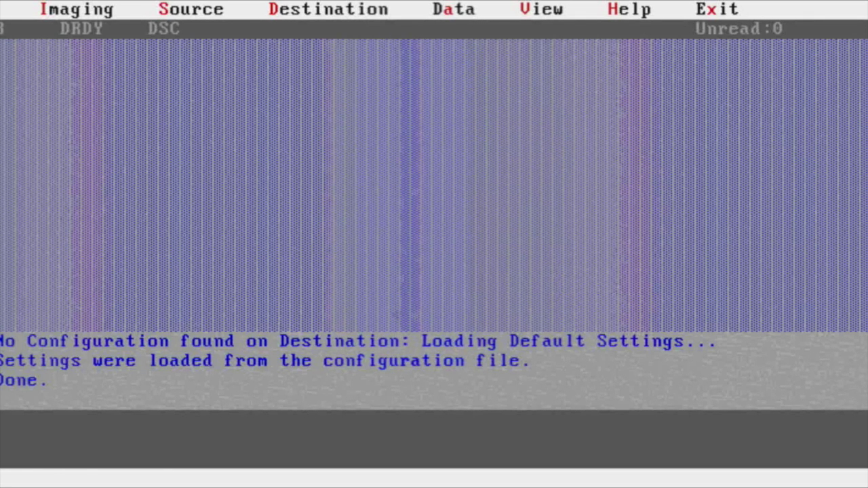
# - Open the Imaging menu once settings have loaded from the configuration file
pyautogui.hotkey('alt', 'i')
# - Restart imaging the Hitachi HTS541616J9SA00, then stop it with Esc at LBA 244680
pyautogui.press('Down')
pyautogui.press('Down')
pyautogui.press('Down')
pyautogui.press('Down')
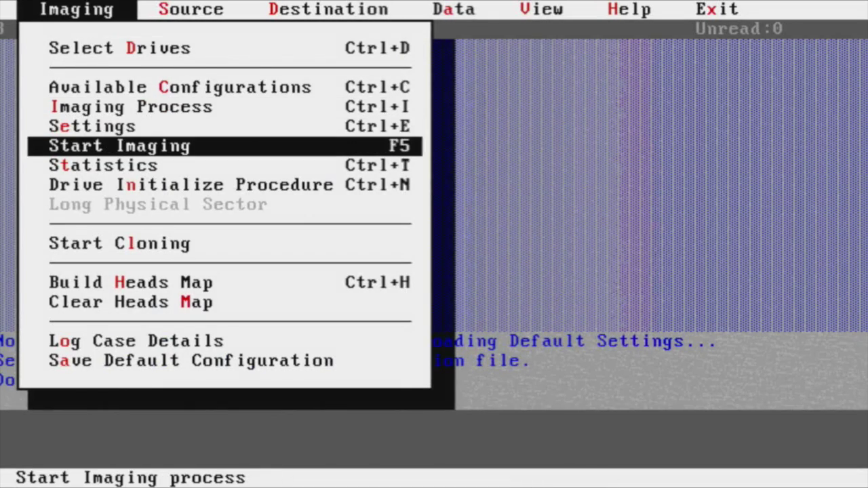
pyautogui.press('Return')
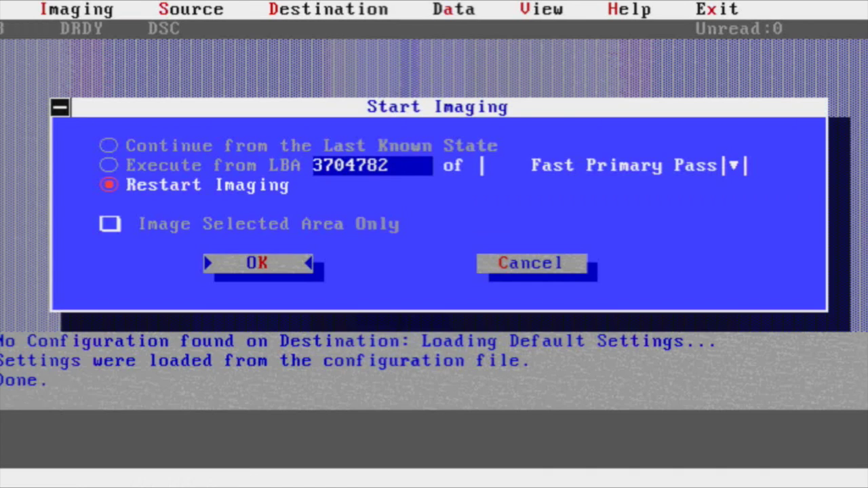
pyautogui.press('Return')
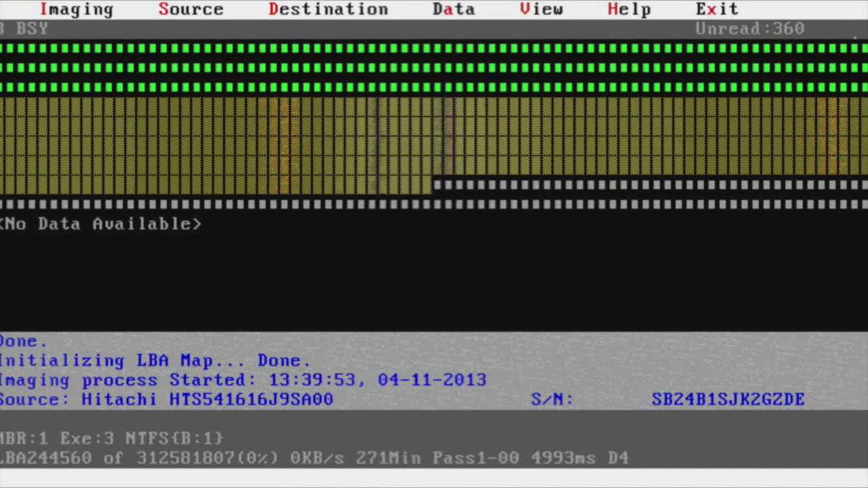
pyautogui.press('Escape')
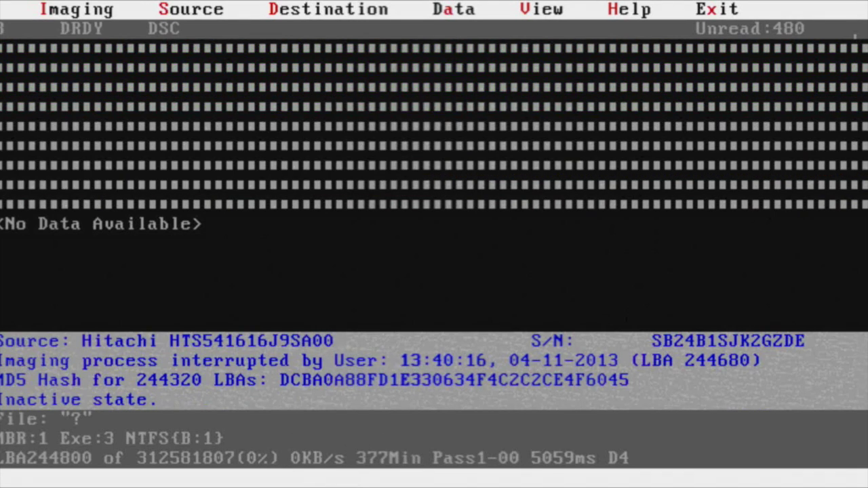
# - Build the source drive's heads map using the IBM-Hitachi drive family
pyautogui.hotkey('alt', 'i')
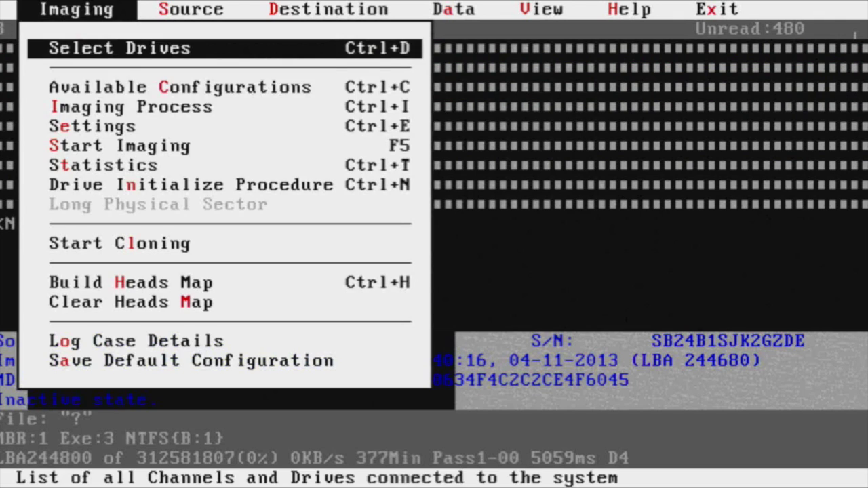
pyautogui.press('Down')
pyautogui.press('Down')
pyautogui.press('Down')
pyautogui.press('Down')
pyautogui.press('Down')
pyautogui.press('Down')
pyautogui.press('Down')
pyautogui.press('Down')
pyautogui.press('Down')
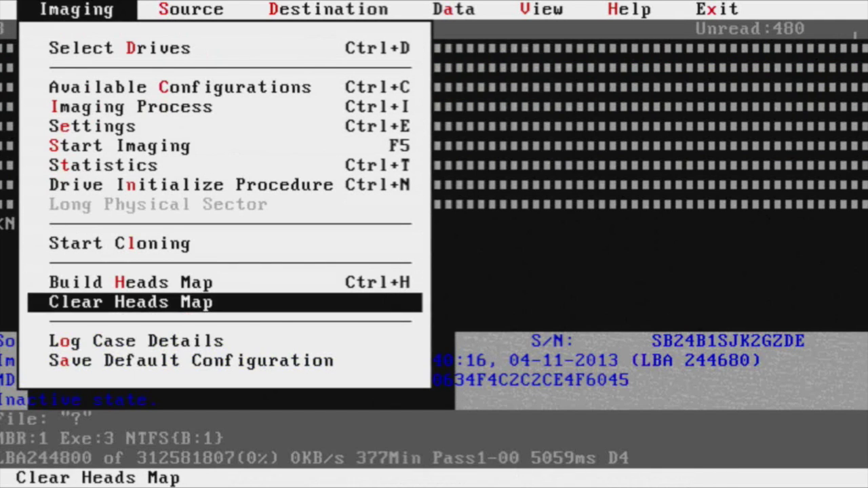
pyautogui.press('Up')
pyautogui.press('Return')
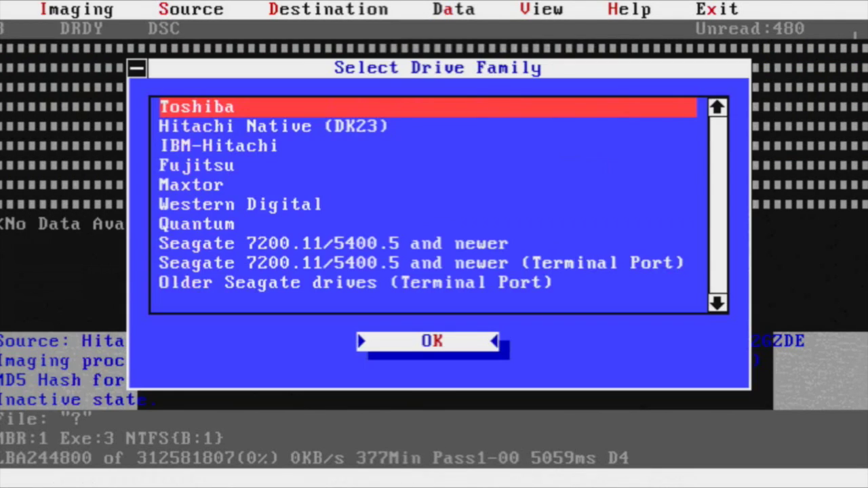
pyautogui.press('Down')
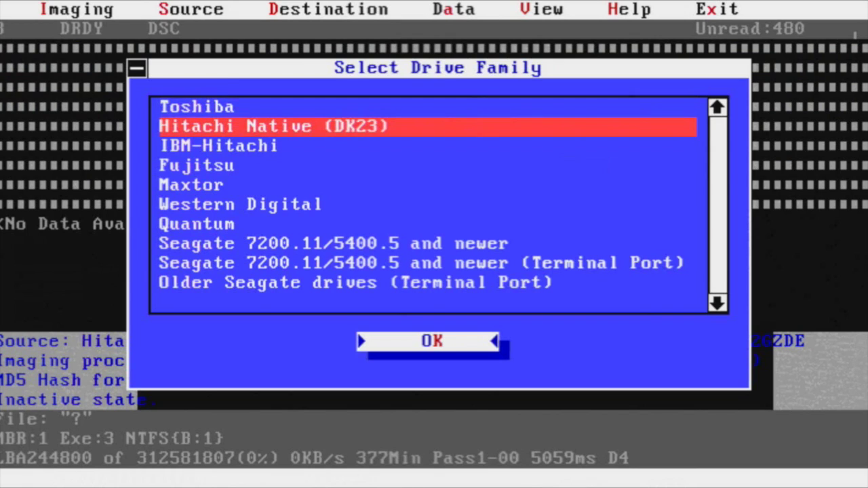
pyautogui.press('Down')
pyautogui.press('Return')
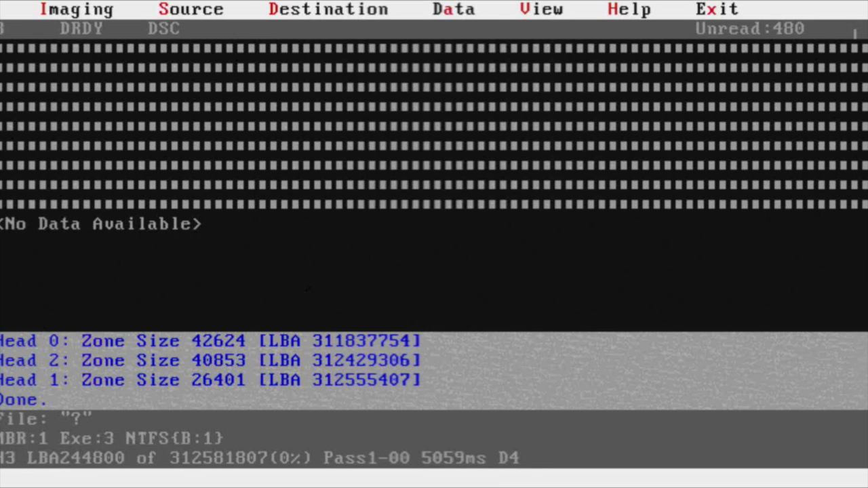
# - Run a Source media test that shows head 3 failing, then dismiss the results
pyautogui.hotkey('alt', 's')
pyautogui.press('Down')
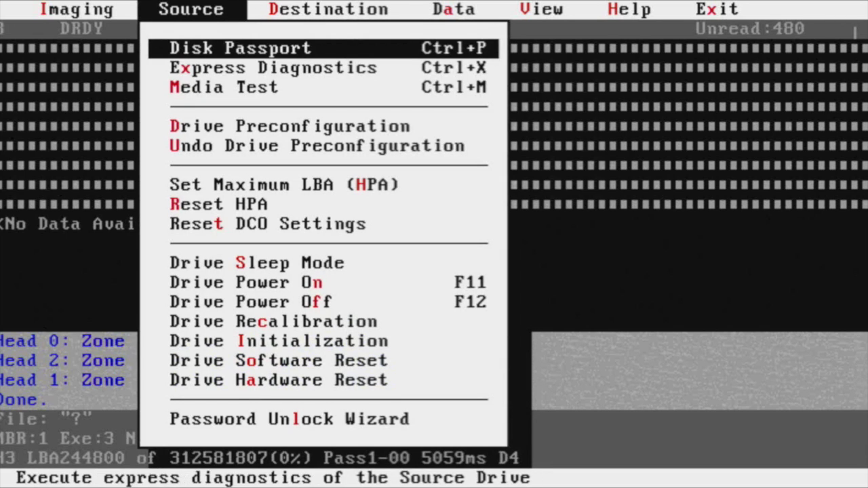
pyautogui.press('Down')
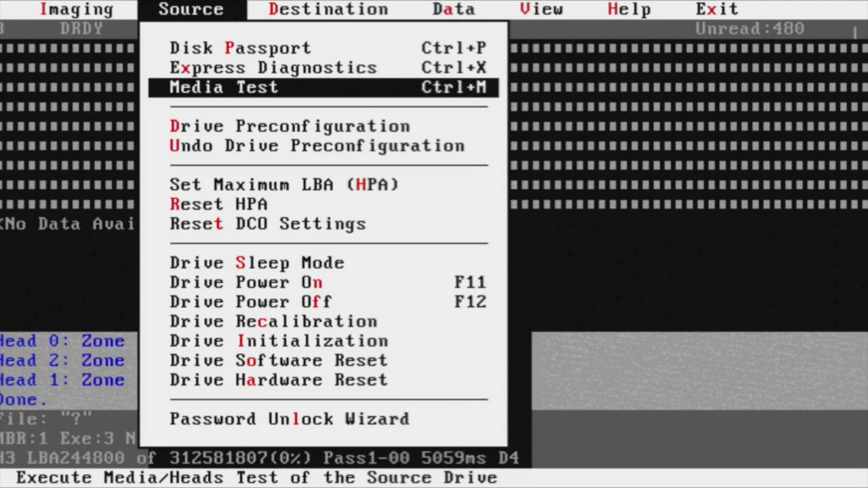
pyautogui.press('Return')
pyautogui.press('Return')
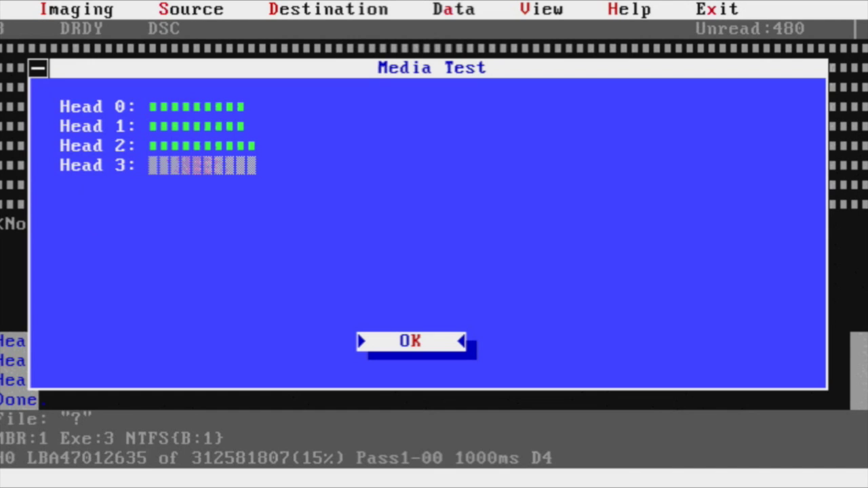
pyautogui.press('Return')
# - Uncheck Head 3 in the Imaging Process configuration so only heads 0–2 are imaged
pyautogui.hotkey('alt', 'i')
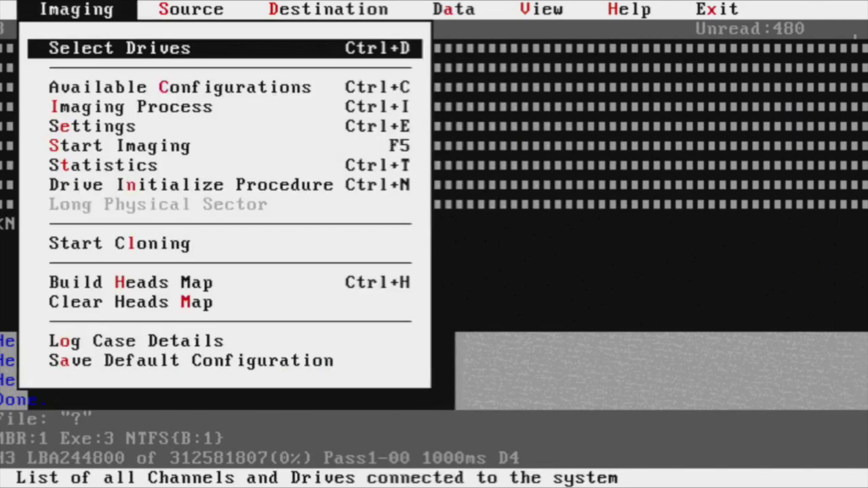
pyautogui.press('Down')
pyautogui.press('Down')
pyautogui.press('Down')
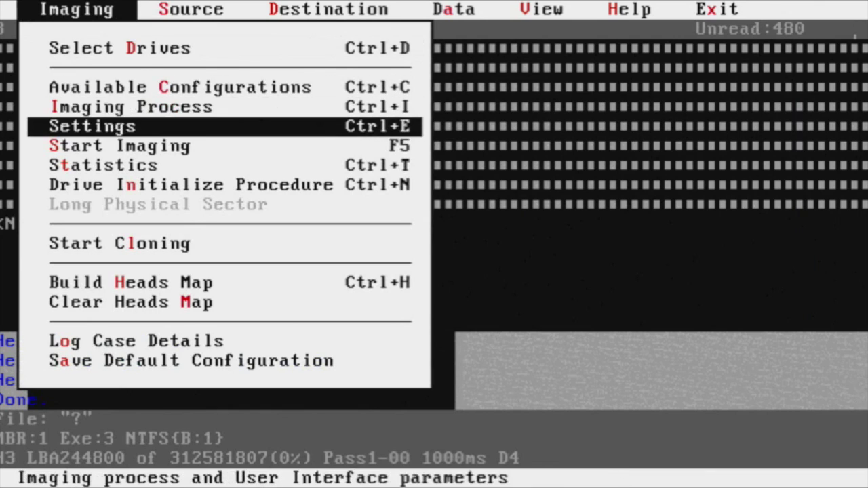
pyautogui.press('Up')
pyautogui.press('Return')
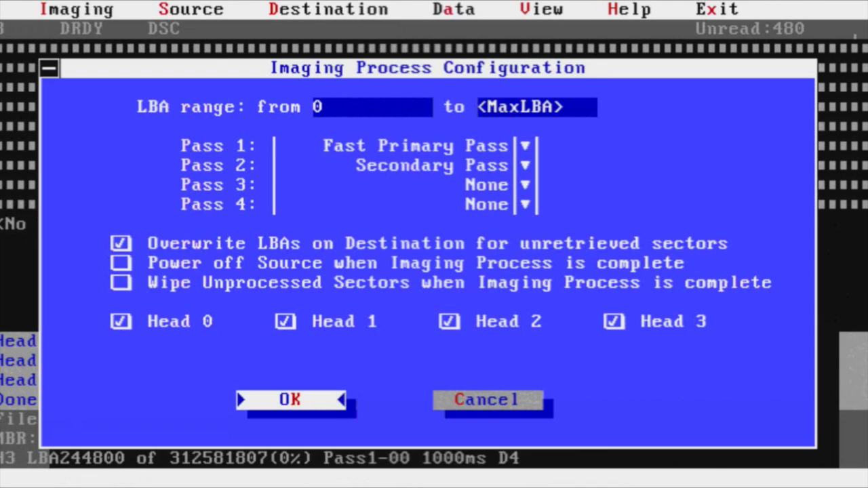
pyautogui.press('Up')
pyautogui.press('Right')
pyautogui.press('Right')
pyautogui.press('Right')
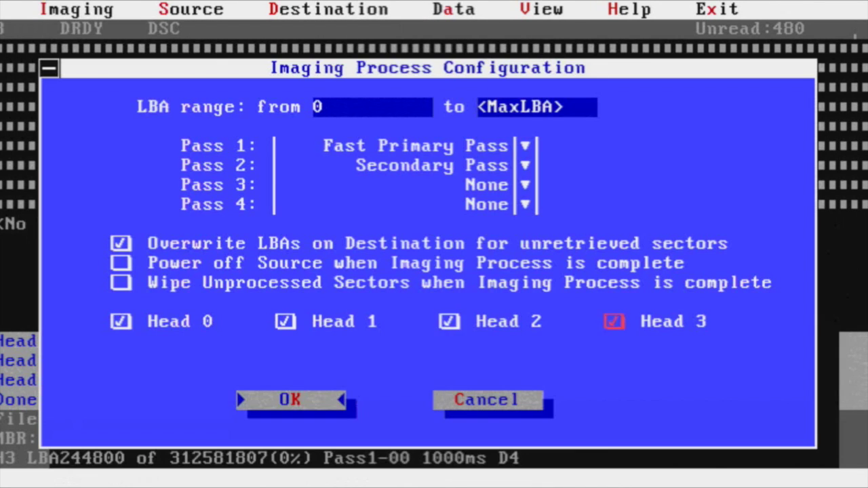
pyautogui.press('space')
pyautogui.press('Return')
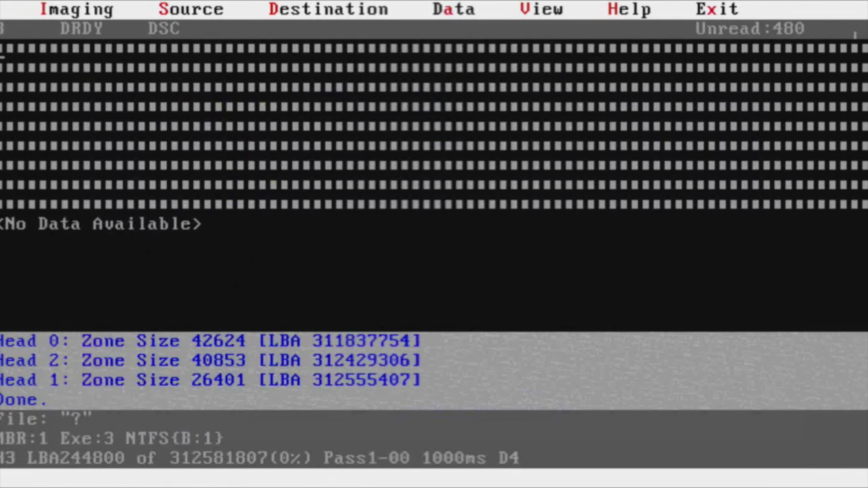
pyautogui.hotkey('alt', 'i')
# - Start imaging heads 0–2 with 'Continue from the Last Known State'
pyautogui.press('Down')
pyautogui.press('Down')
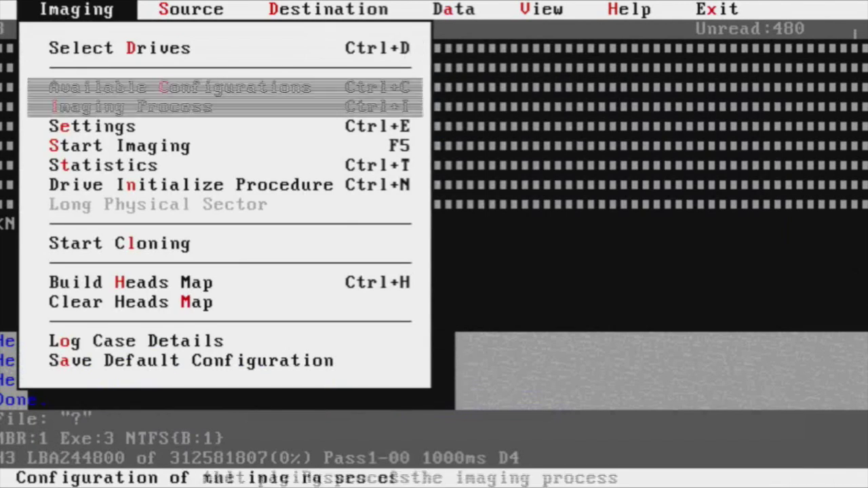
pyautogui.press('Down')
pyautogui.press('Down')
pyautogui.press('Return')
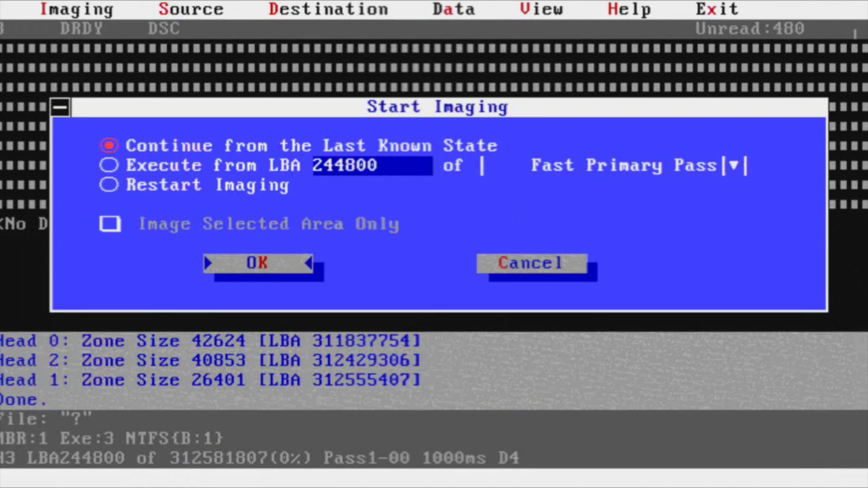
pyautogui.press('Return')
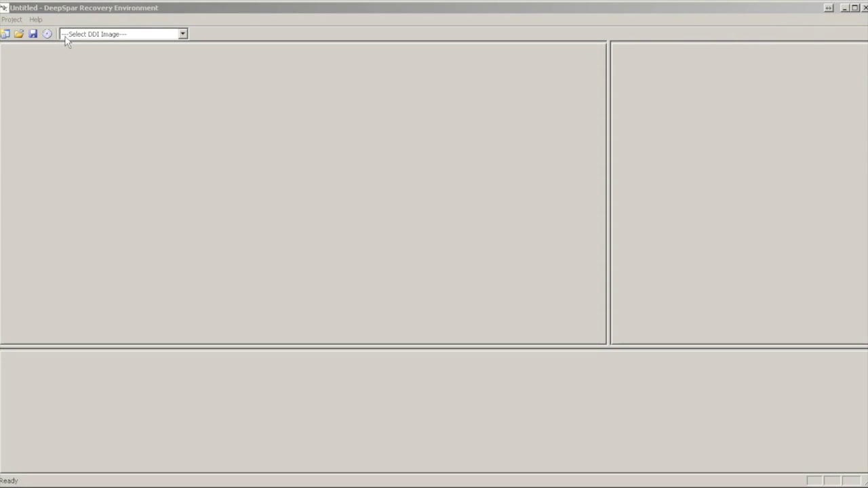
# - Load the DDI-DS400251 - Test image and run a Filesystem Scan on NTFS Partition 01
pyautogui.click(76, 35)
pyautogui.click(87, 78)
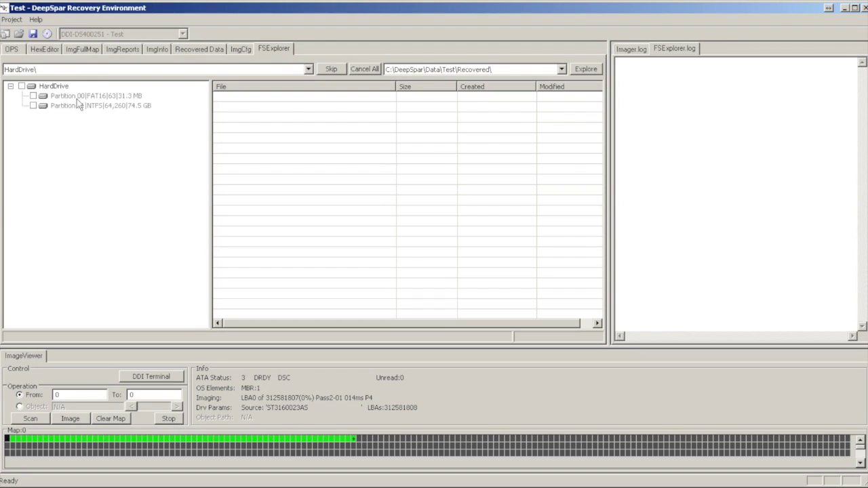
pyautogui.click(78, 106)
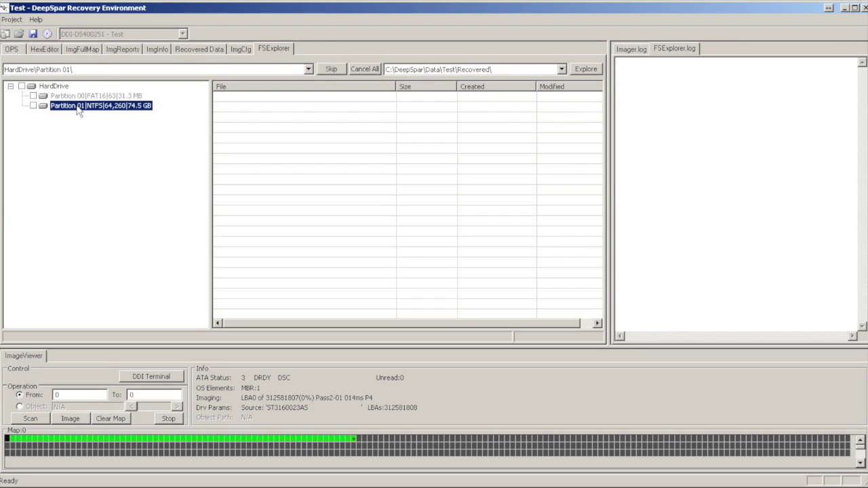
pyautogui.rightClick(78, 111)
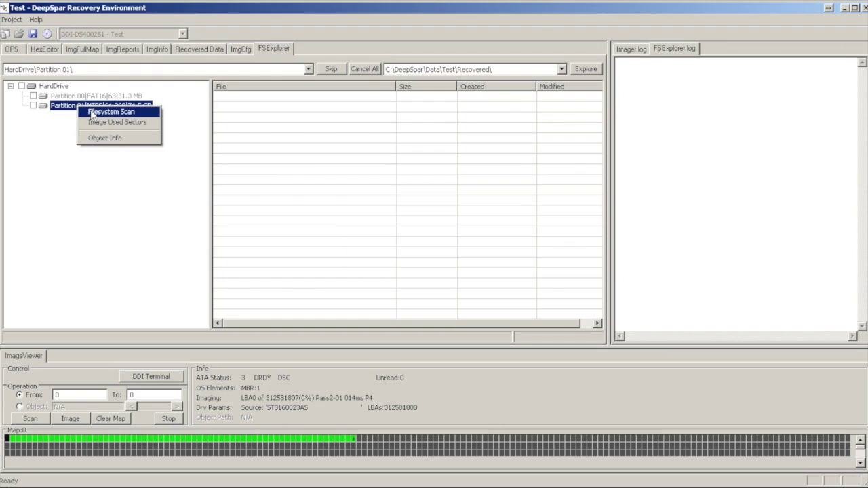
pyautogui.click(91, 112)
pyautogui.click(413, 271)
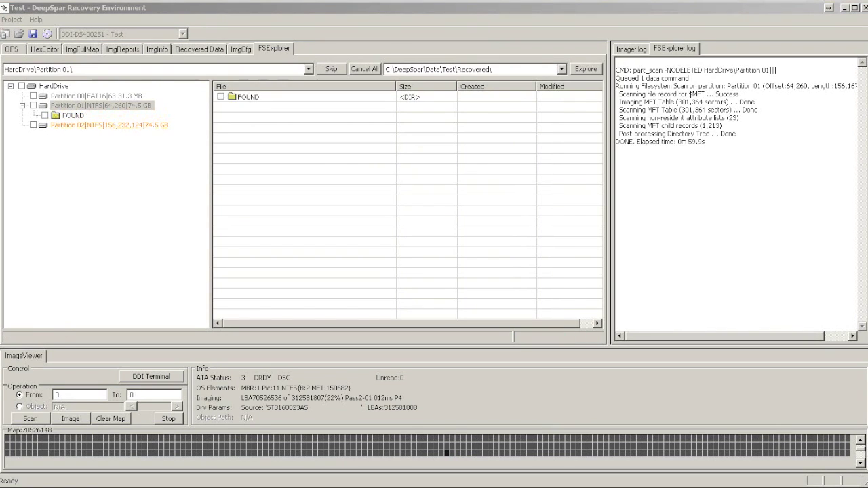
# - Search the '.' folder under FOUND for *.doc, selecting 769 files (766.3 MB)
pyautogui.doubleClick(65, 116)
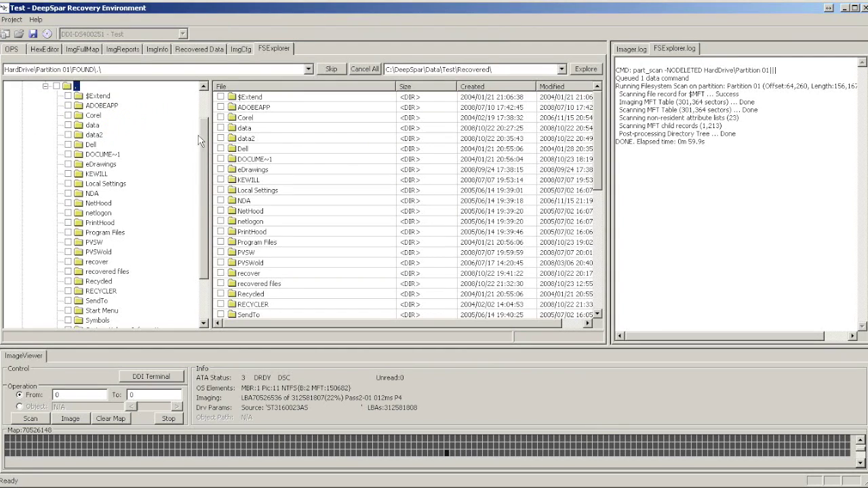
pyautogui.moveTo(201, 134)
pyautogui.mouseDown()
pyautogui.moveTo(208, 157)
pyautogui.moveTo(209, 125)
pyautogui.mouseUp()
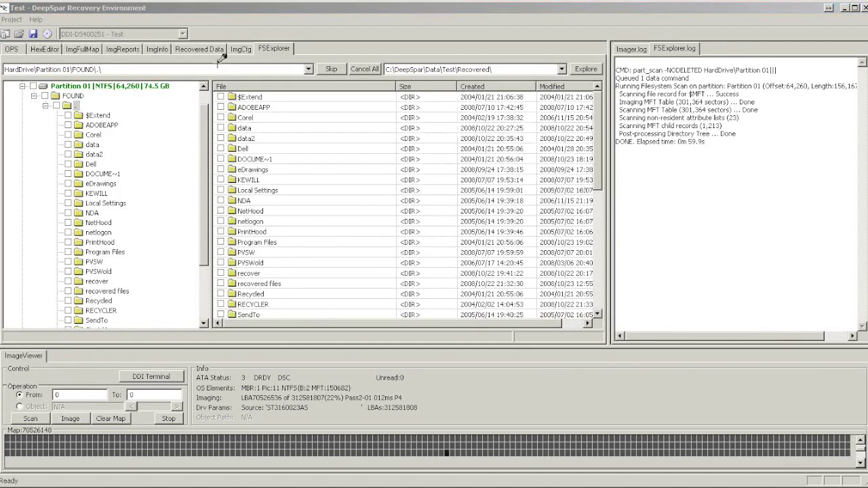
pyautogui.rightClick(72, 110)
pyautogui.click(83, 124)
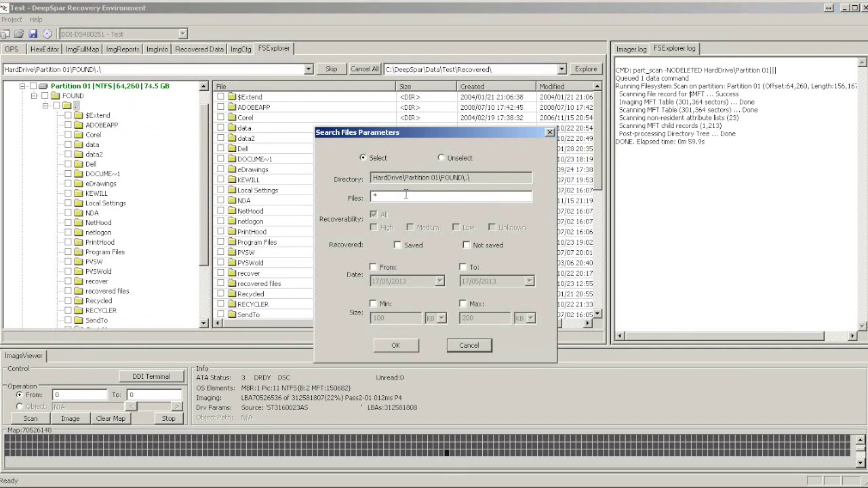
pyautogui.write('.doc')
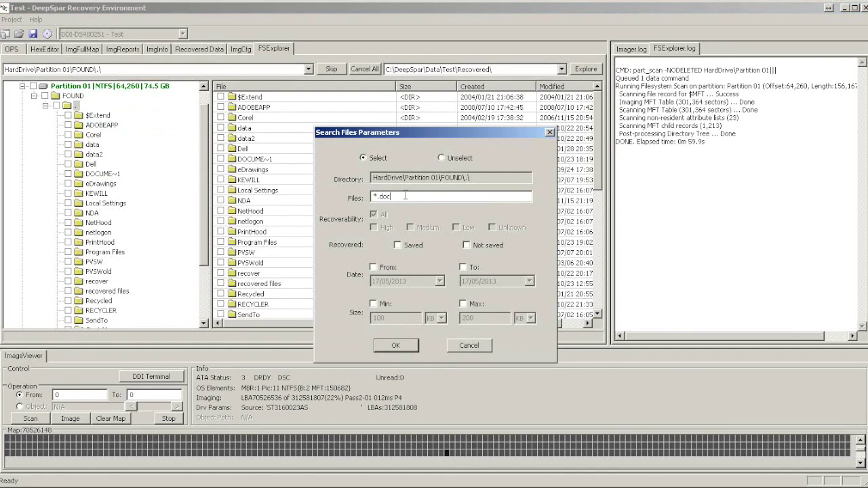
pyautogui.press('Return')
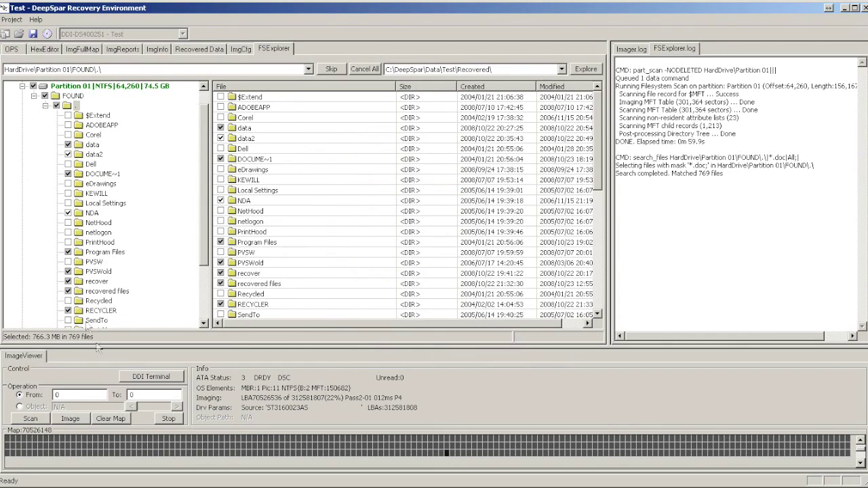
pyautogui.rightClick(72, 106)
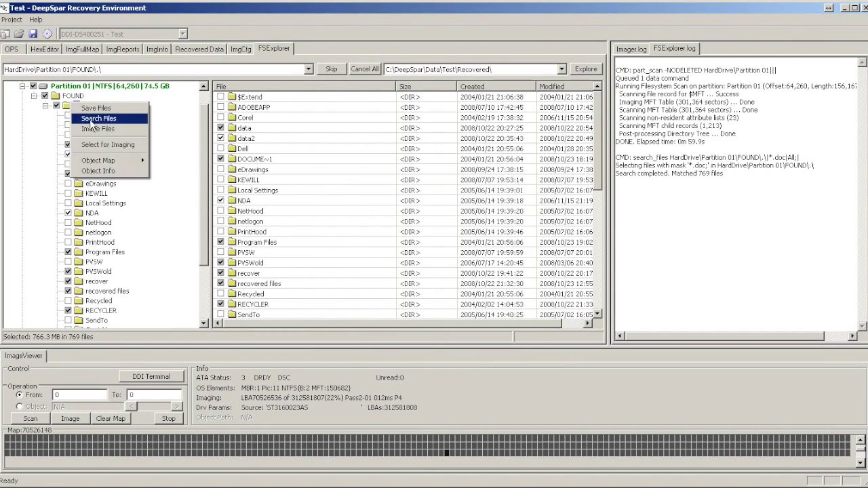
# - Image the sectors of the 769 selected .doc files with default Image Files parameters
pyautogui.click(95, 129)
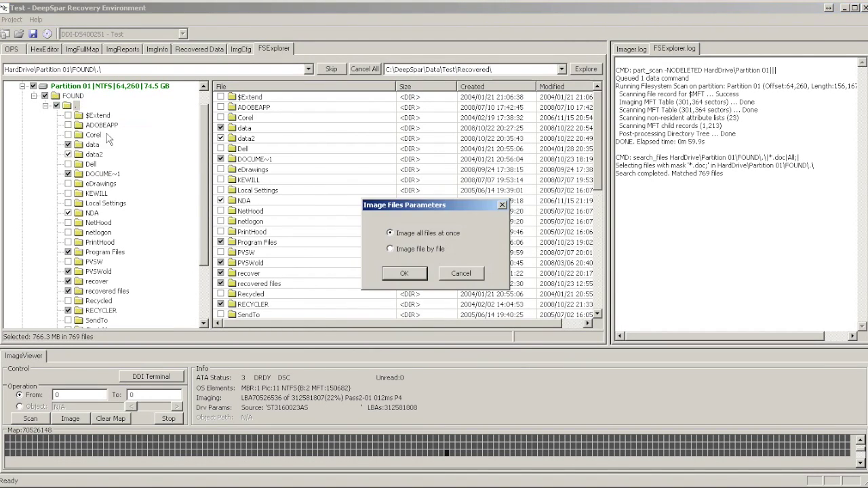
pyautogui.click(404, 273)
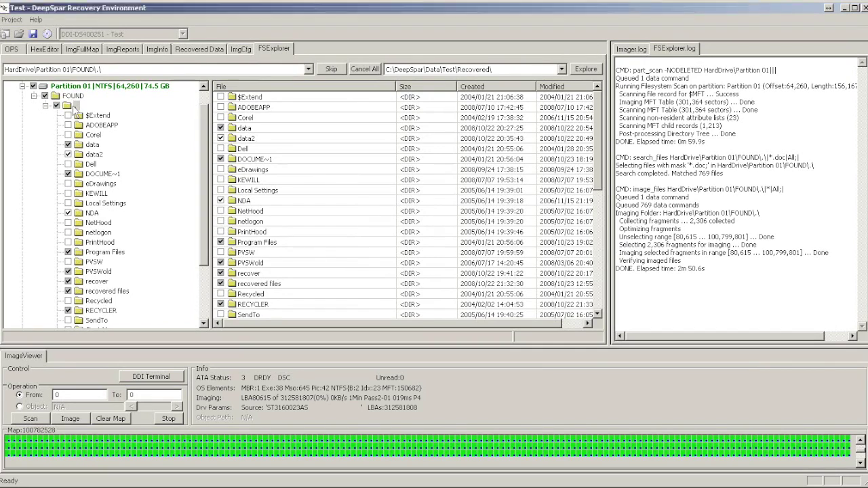
# - Save the 769 selected .doc files to C:\DeepSpar\Data\Test\Recovered
pyautogui.rightClick(75, 108)
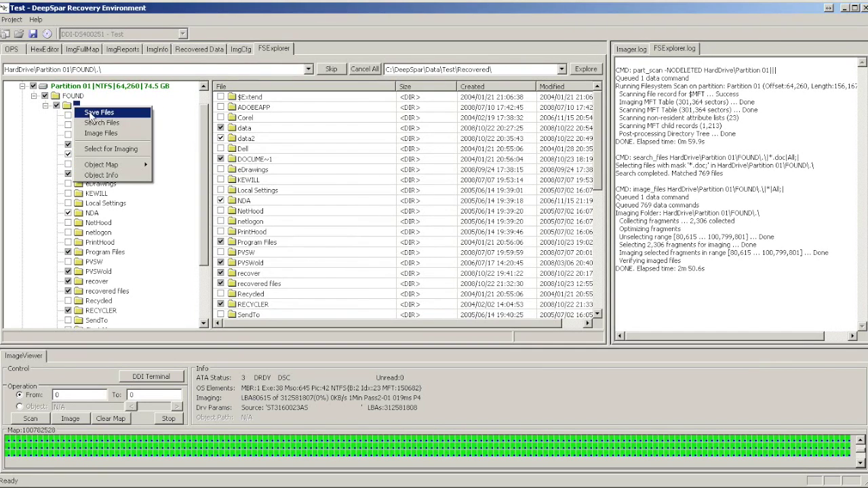
pyautogui.click(92, 112)
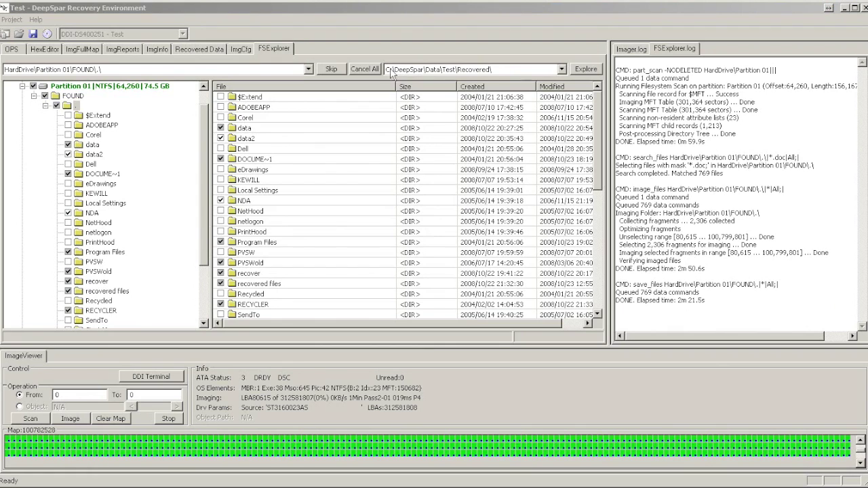
# - Browse Recovered\HD\P01\FOUND\data\N2200 to check the Word documents, then return to P01
pyautogui.click(584, 73)
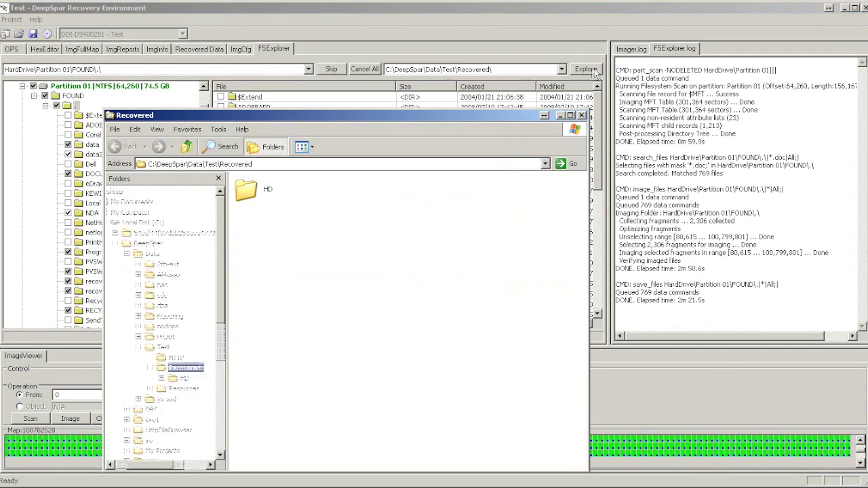
pyautogui.doubleClick(246, 191)
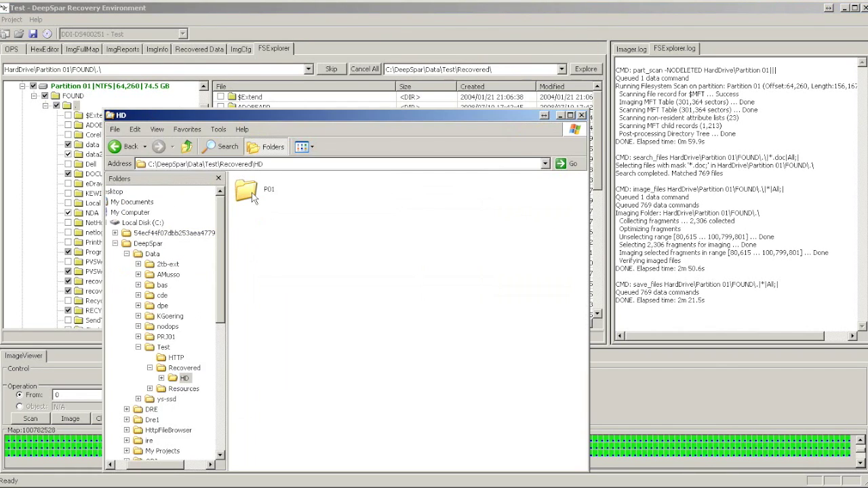
pyautogui.doubleClick(247, 192)
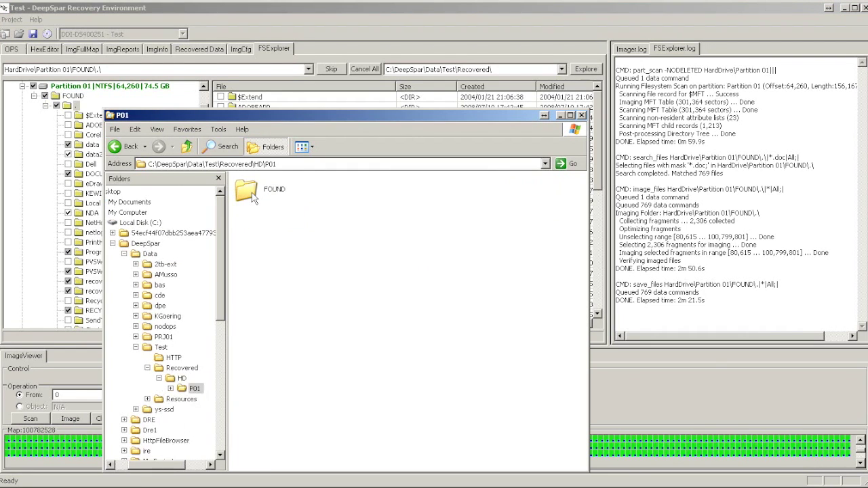
pyautogui.doubleClick(251, 195)
pyautogui.doubleClick(251, 194)
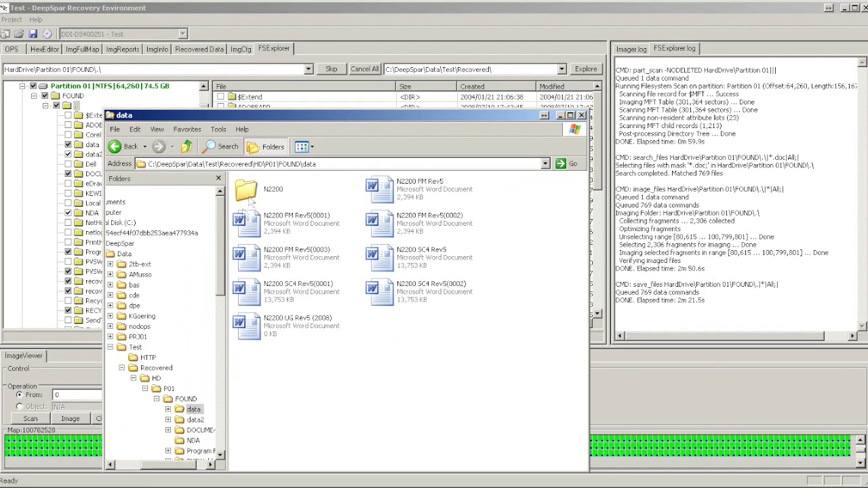
pyautogui.doubleClick(268, 189)
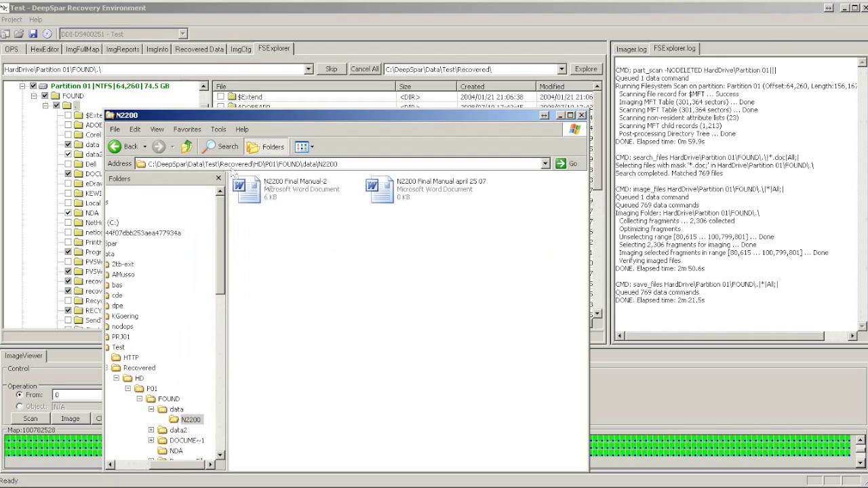
pyautogui.click(189, 150)
pyautogui.click(190, 149)
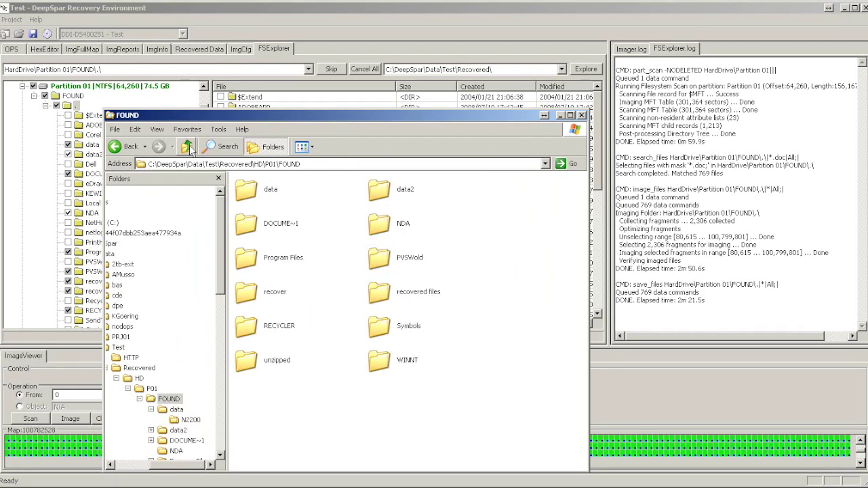
pyautogui.click(190, 149)
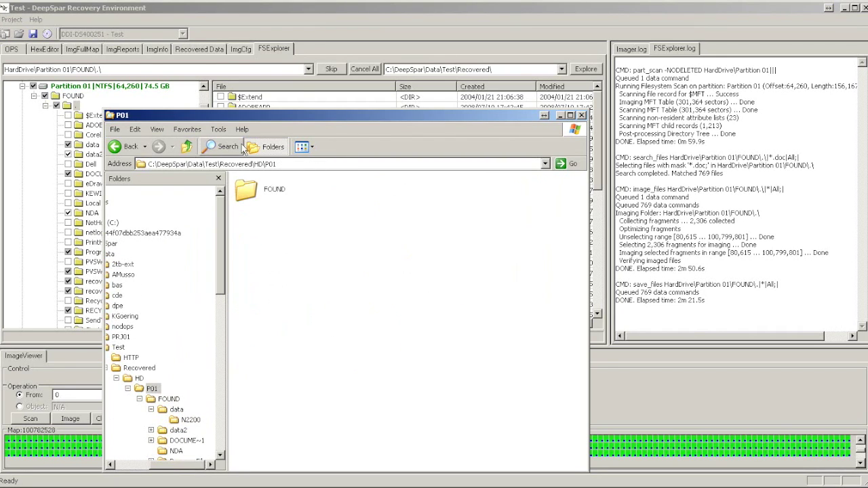